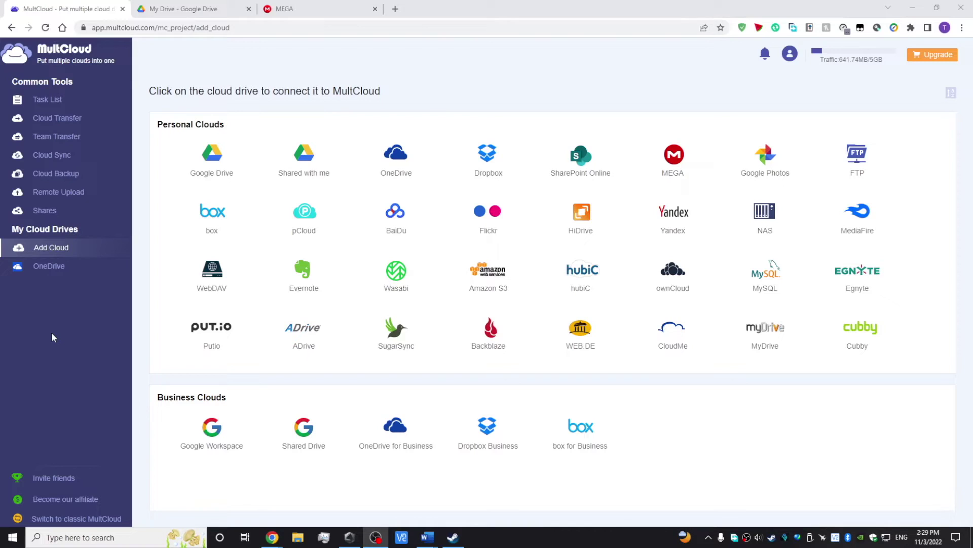
Open the connected OneDrive drive to list its 66 folders and files
{"action": "left_click", "coordinate": [51, 269]}
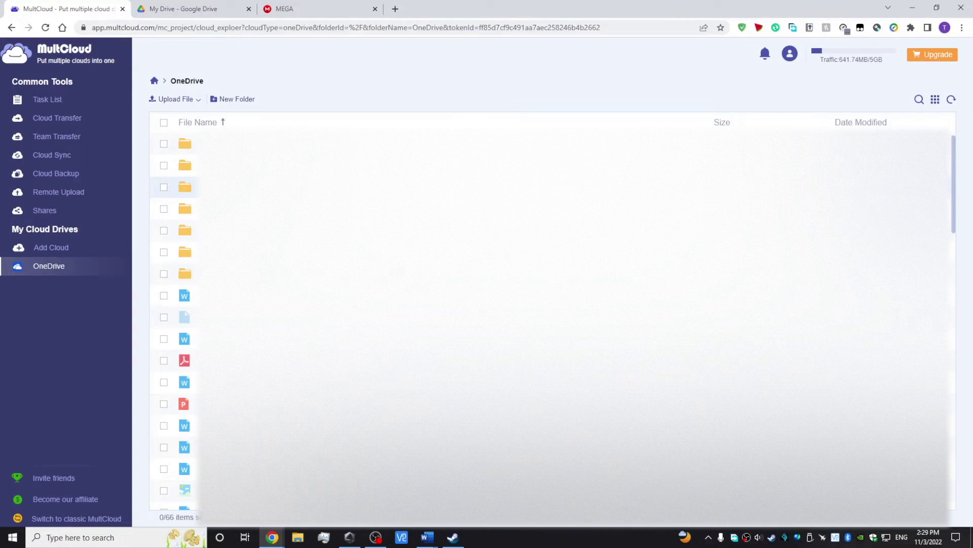
Scroll down through the OneDrive file list
{"action": "scroll", "coordinate": [441, 274], "scroll_direction": "down", "scroll_amount": 7}
{"action": "scroll", "coordinate": [550, 314], "scroll_direction": "down", "scroll_amount": 8}
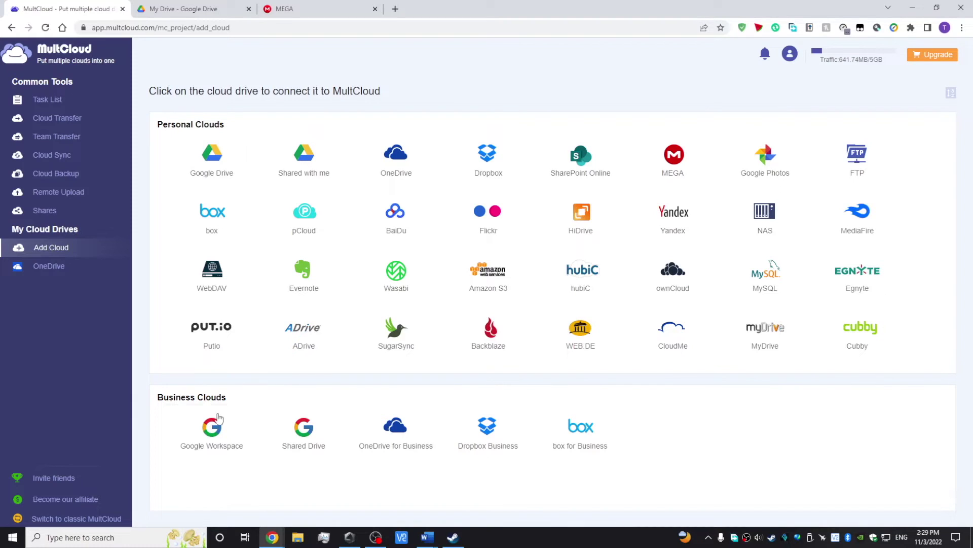
Connect Google Workspace as a personal cloud by choosing the Google account and allowing access
{"action": "left_click", "coordinate": [202, 435]}
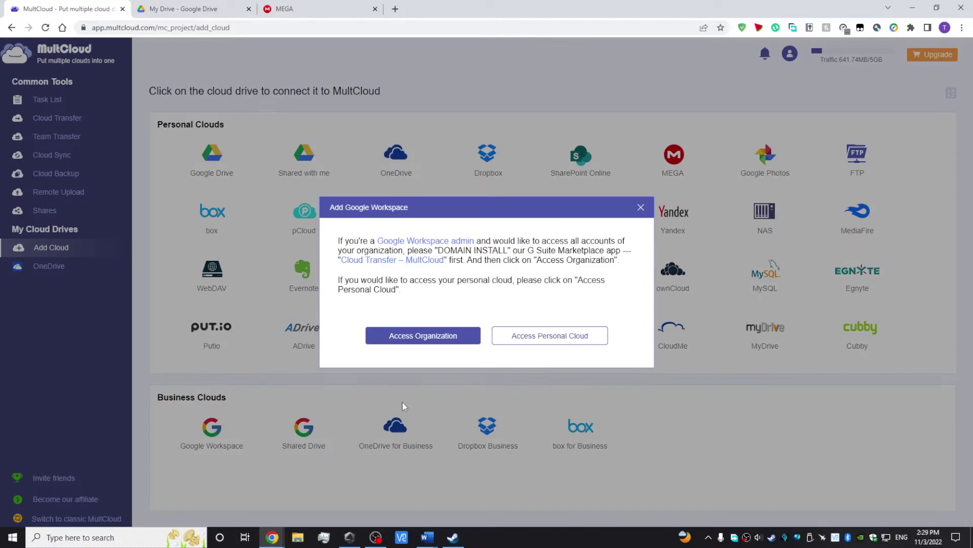
{"action": "left_click", "coordinate": [550, 337]}
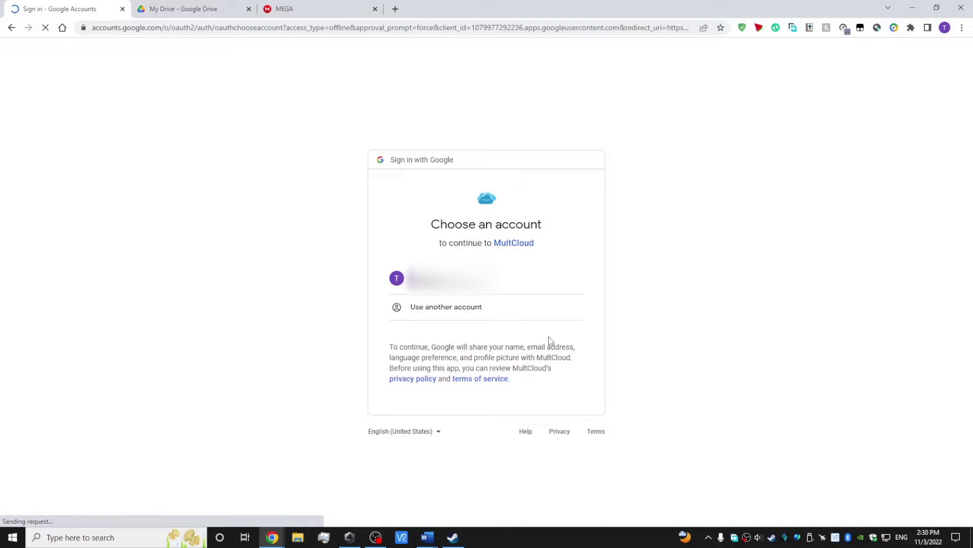
{"action": "left_click", "coordinate": [558, 278]}
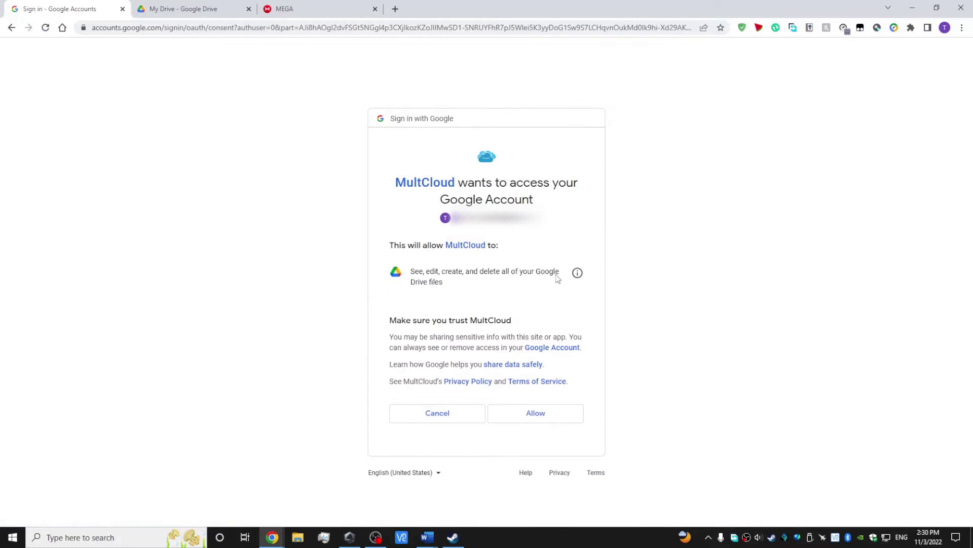
{"action": "left_click", "coordinate": [532, 423]}
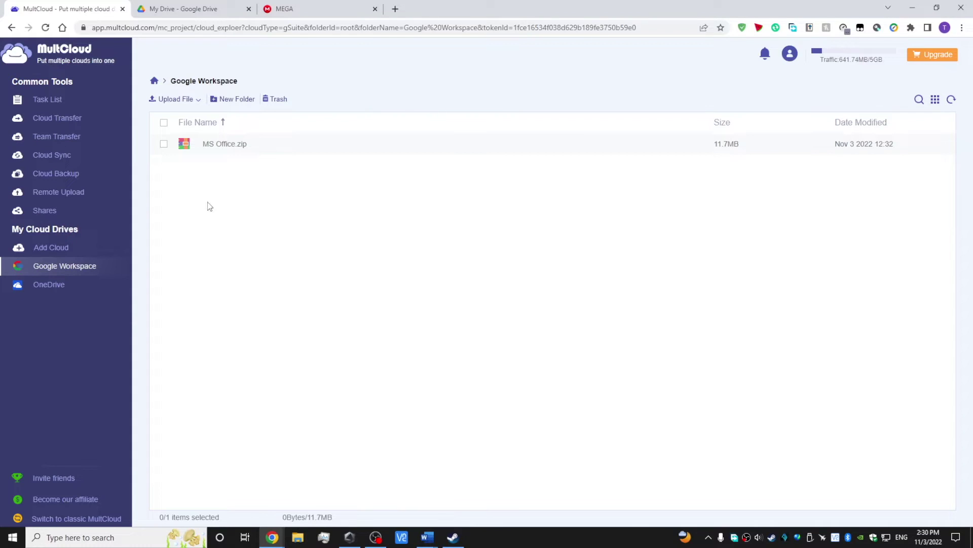
{"action": "left_click", "coordinate": [66, 249]}
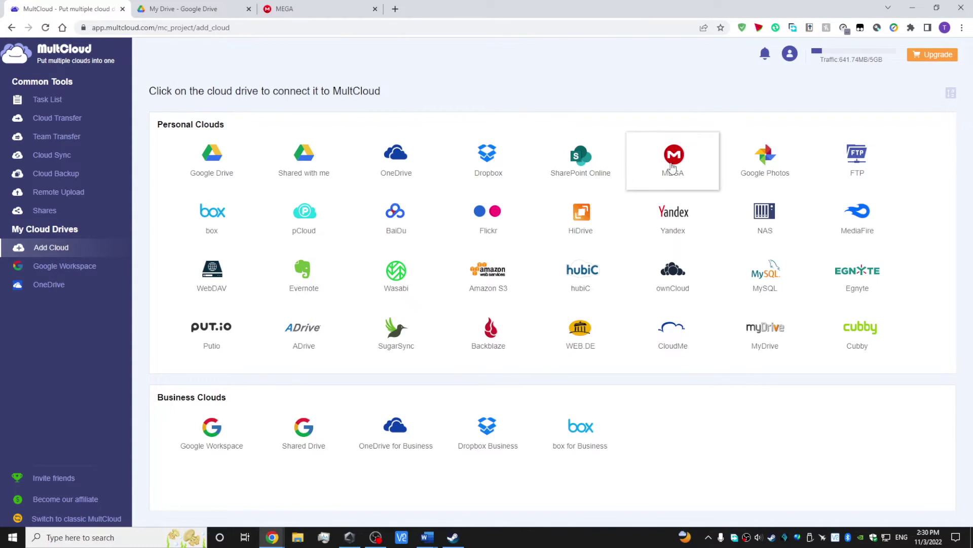
Add MEGA as a cloud drive using its account email and password, then view its files
{"action": "left_click", "coordinate": [670, 166]}
{"action": "left_click", "coordinate": [491, 306]}
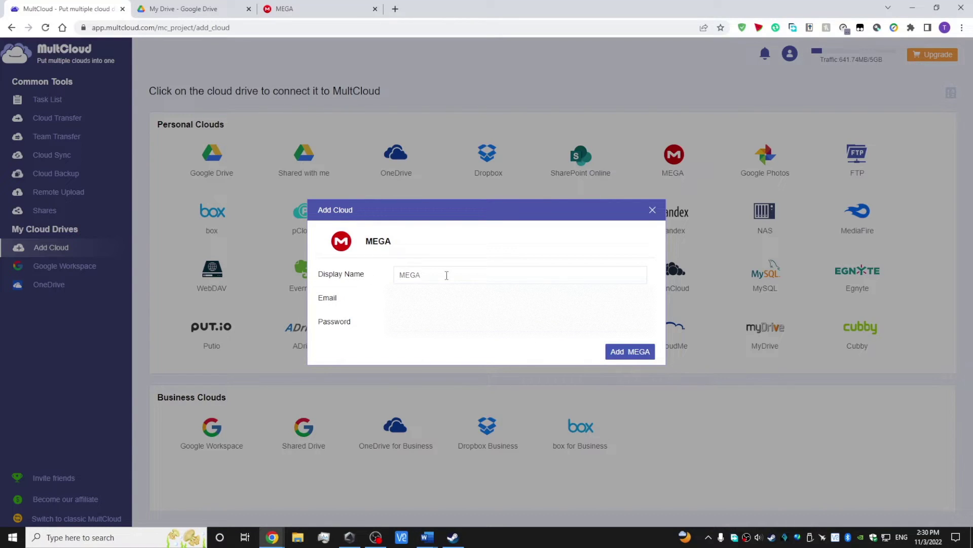
{"action": "left_click", "coordinate": [629, 353]}
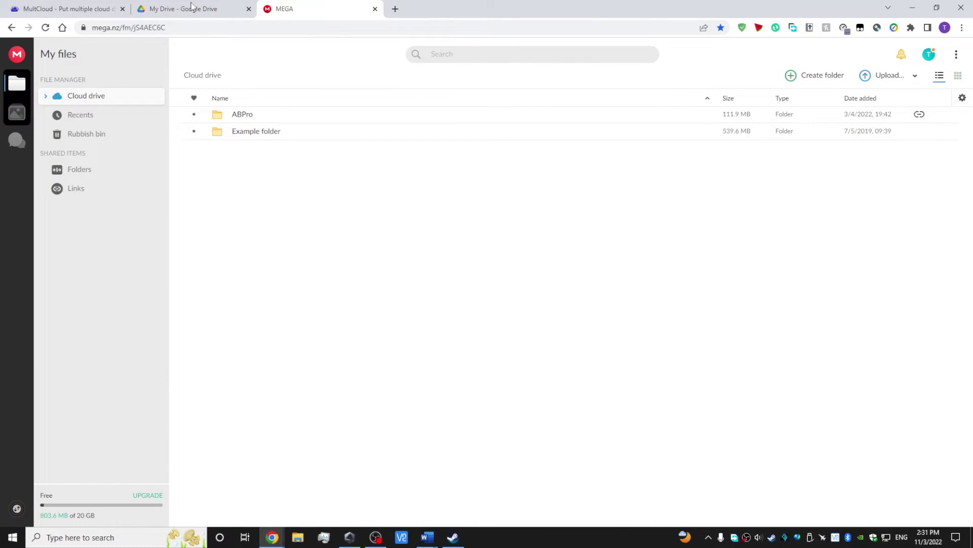
{"action": "left_click", "coordinate": [56, 9]}
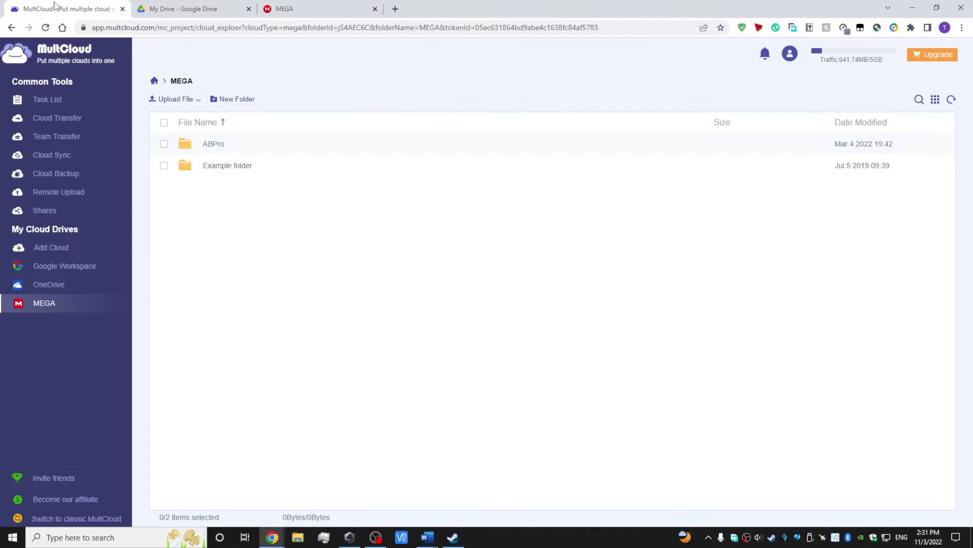
Compare MEGA's Example folder in MultCloud and on the MEGA site, then select GPU-Z.exe
{"action": "left_click", "coordinate": [239, 167]}
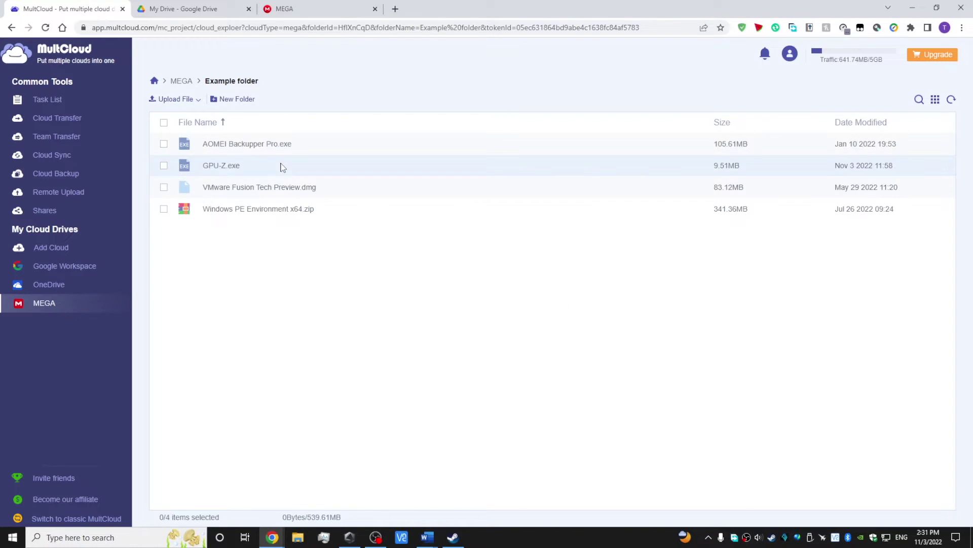
{"action": "left_click", "coordinate": [282, 10]}
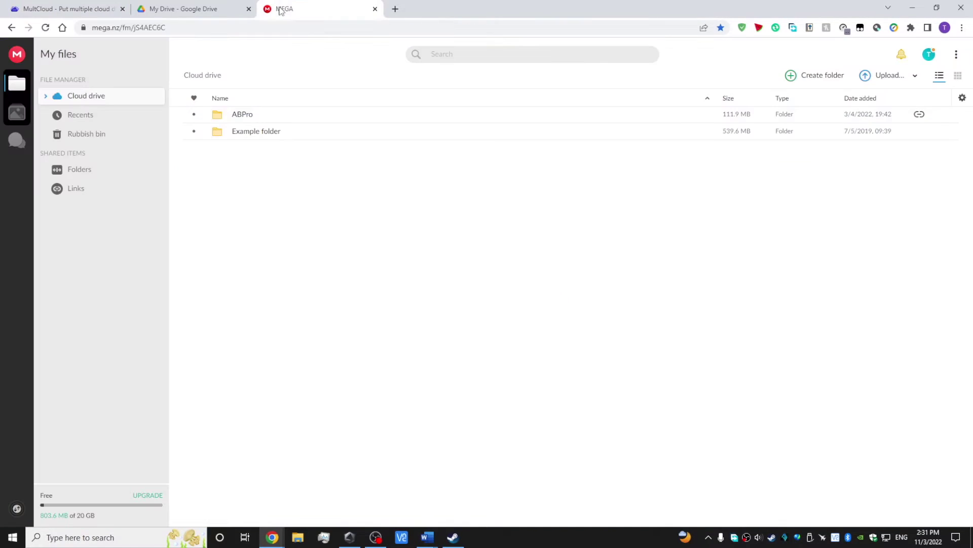
{"action": "double_click", "coordinate": [244, 130]}
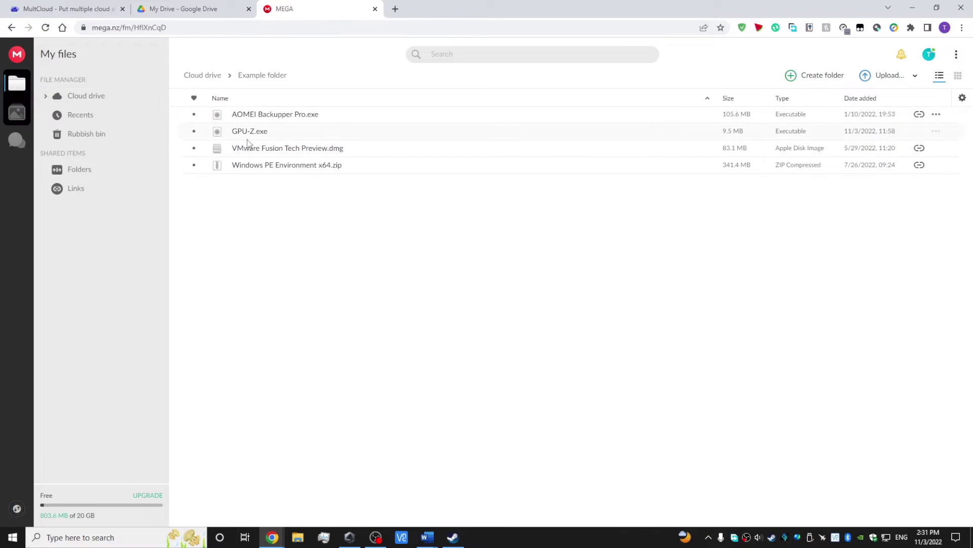
{"action": "left_click", "coordinate": [51, 9]}
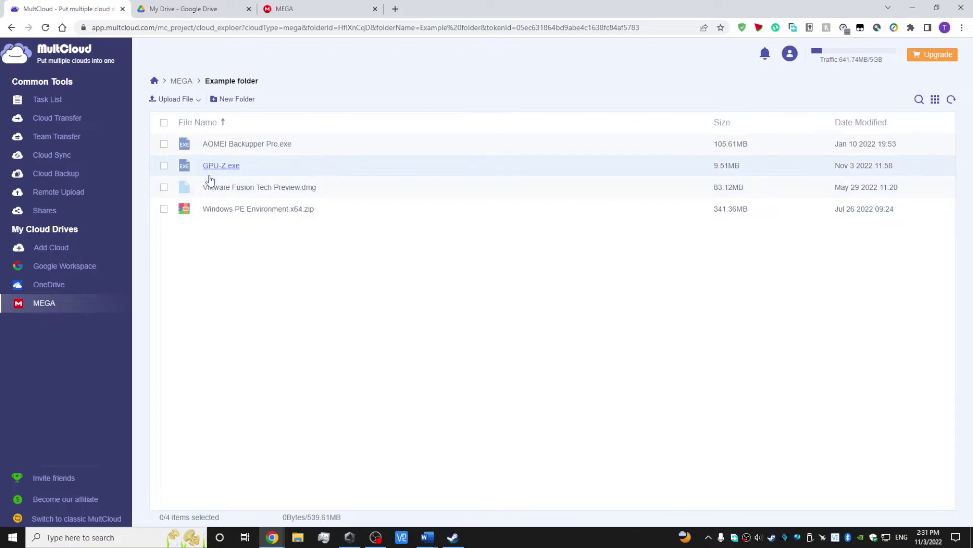
{"action": "left_click", "coordinate": [164, 171]}
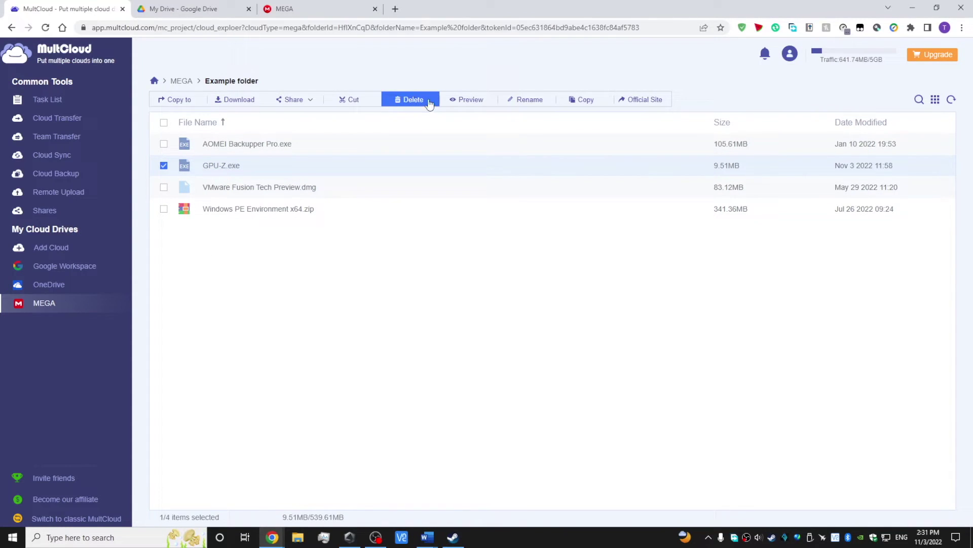
Cut GPU-Z.exe from MEGA and paste it into the Google Workspace drive
{"action": "left_click", "coordinate": [355, 100]}
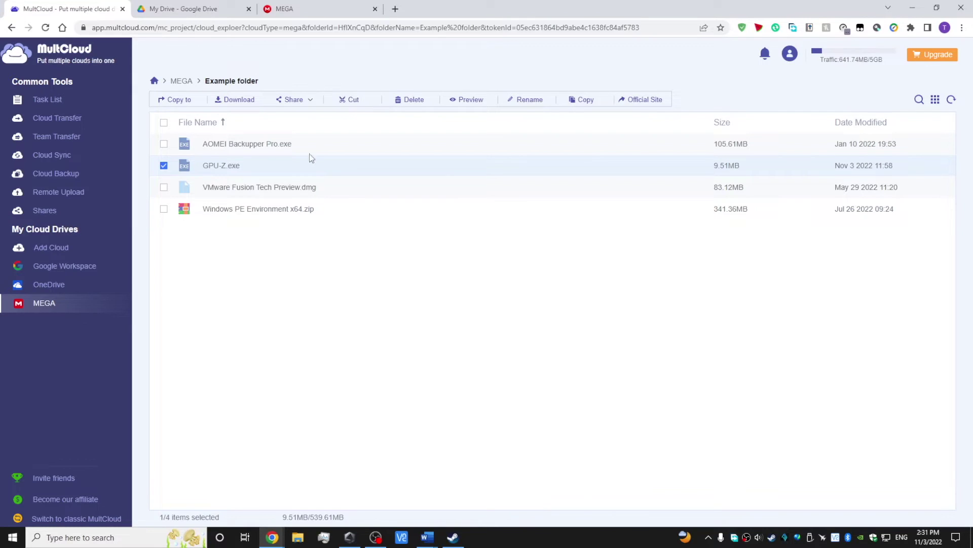
{"action": "left_click", "coordinate": [86, 270]}
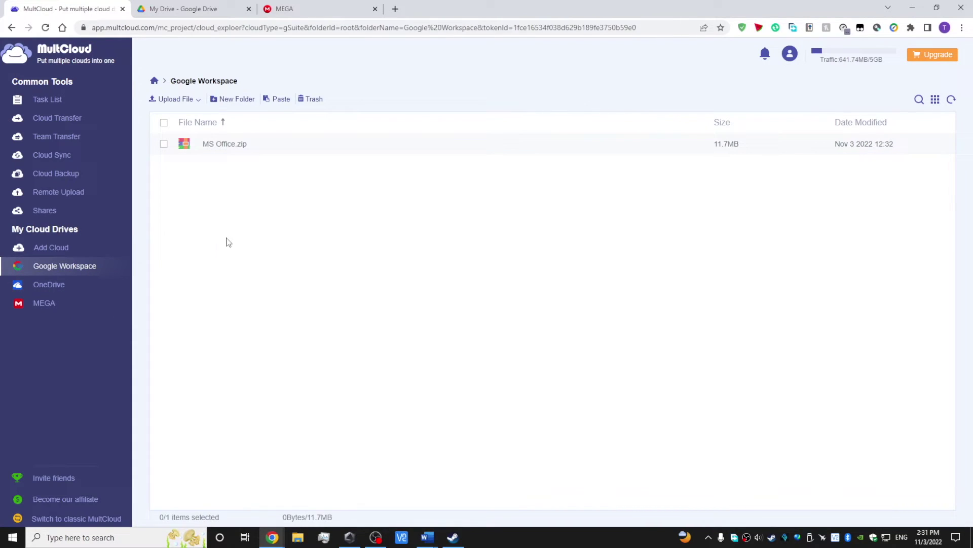
{"action": "left_click", "coordinate": [278, 102]}
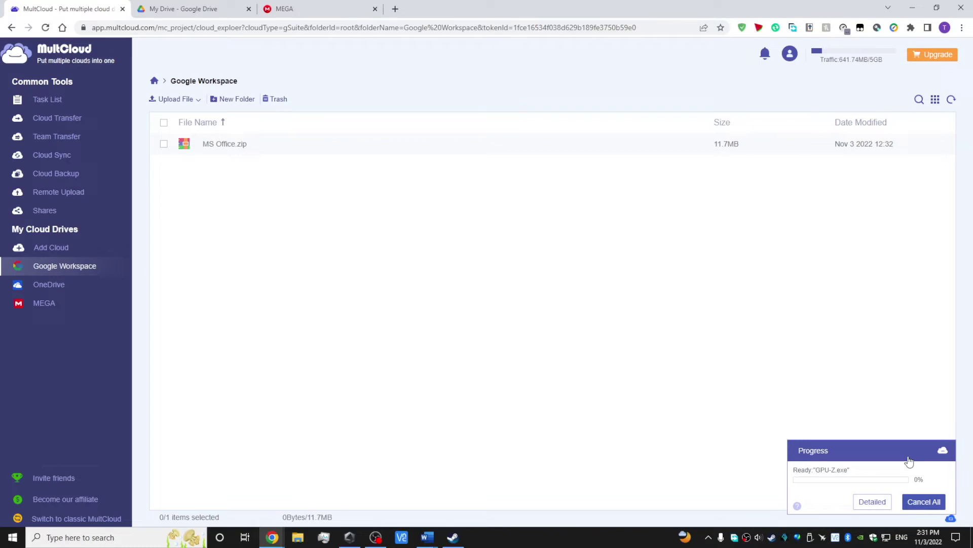
{"action": "left_click", "coordinate": [200, 8]}
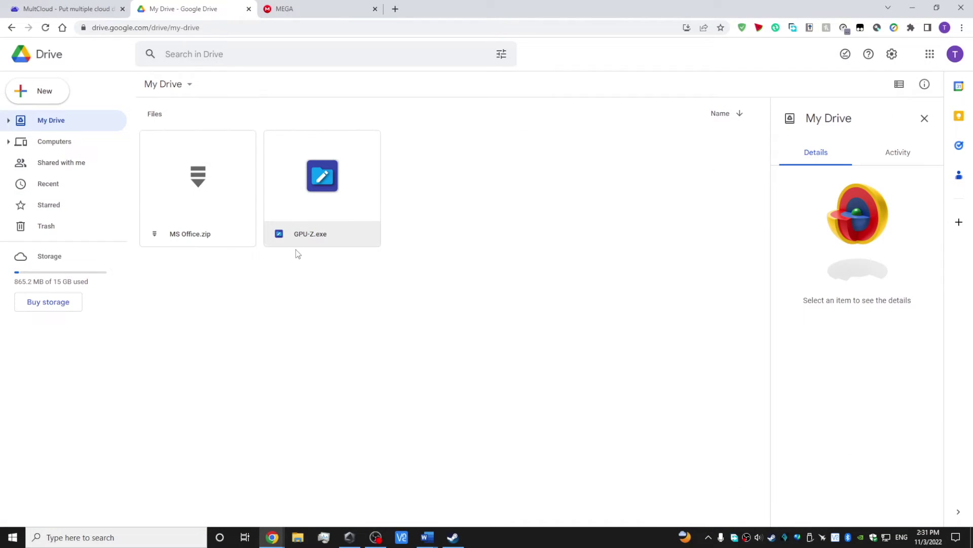
Back in MultCloud's Cloud Sync, bring up the sync-source chooser in the FROM box
{"action": "left_click", "coordinate": [87, 13]}
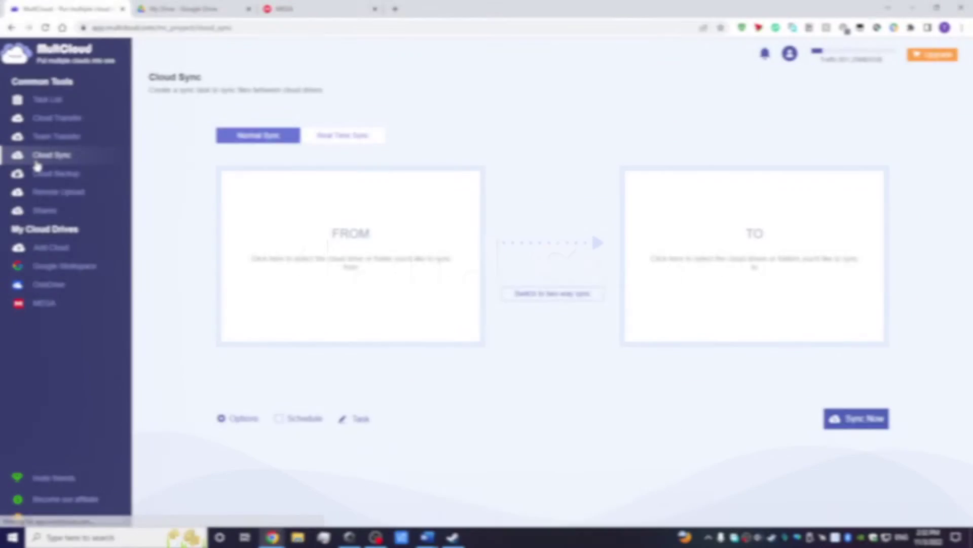
{"action": "left_click", "coordinate": [345, 283]}
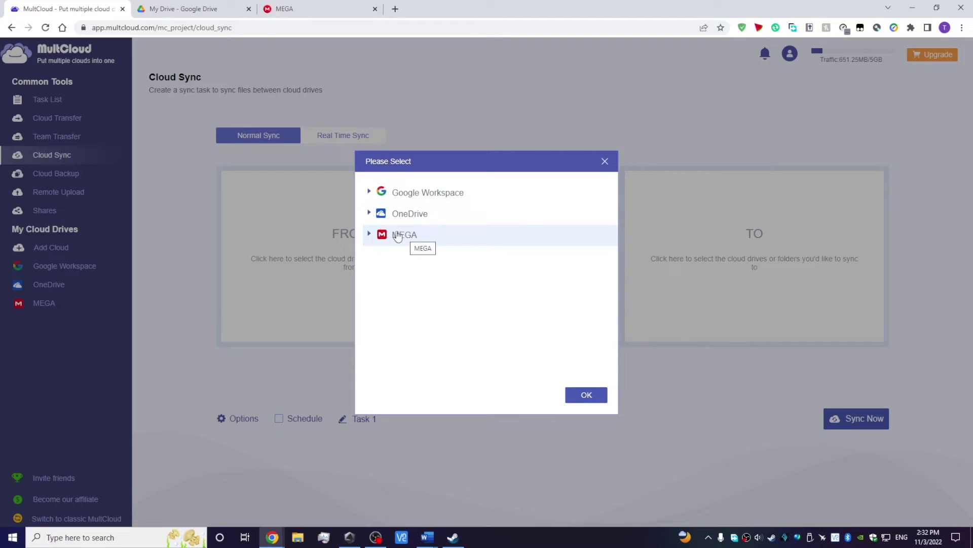
Pick MEGA's Example folder as the sync source
{"action": "left_click", "coordinate": [371, 193]}
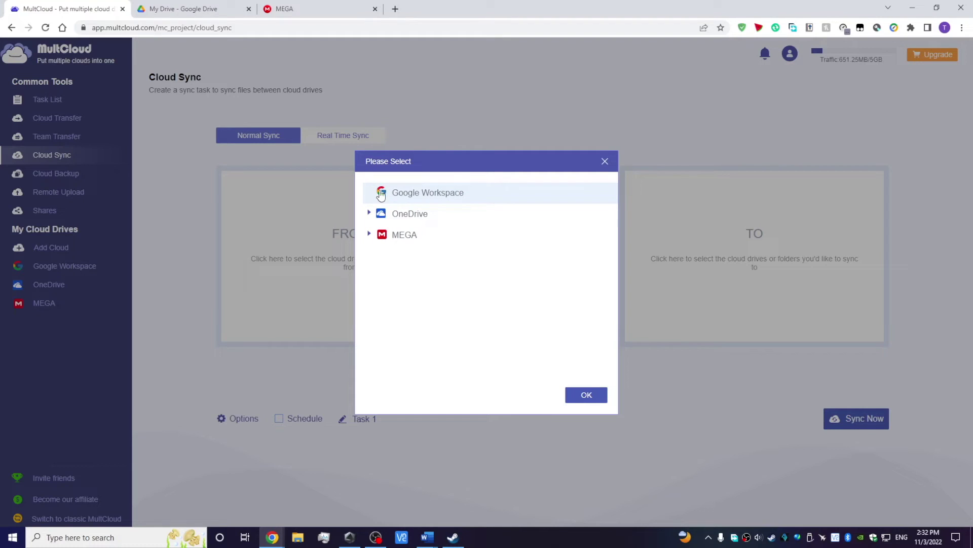
{"action": "double_click", "coordinate": [403, 197]}
{"action": "left_click", "coordinate": [476, 197]}
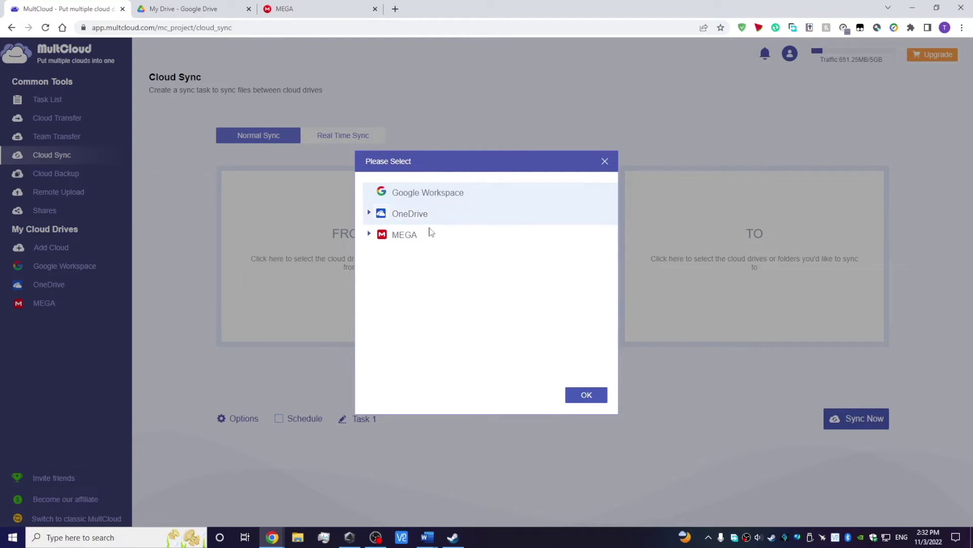
{"action": "left_click", "coordinate": [370, 237]}
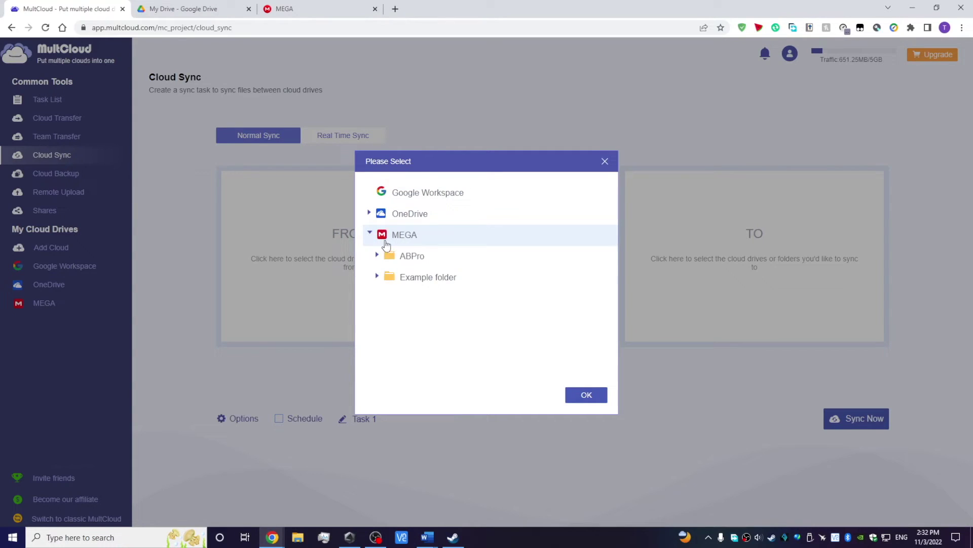
{"action": "left_click", "coordinate": [406, 281]}
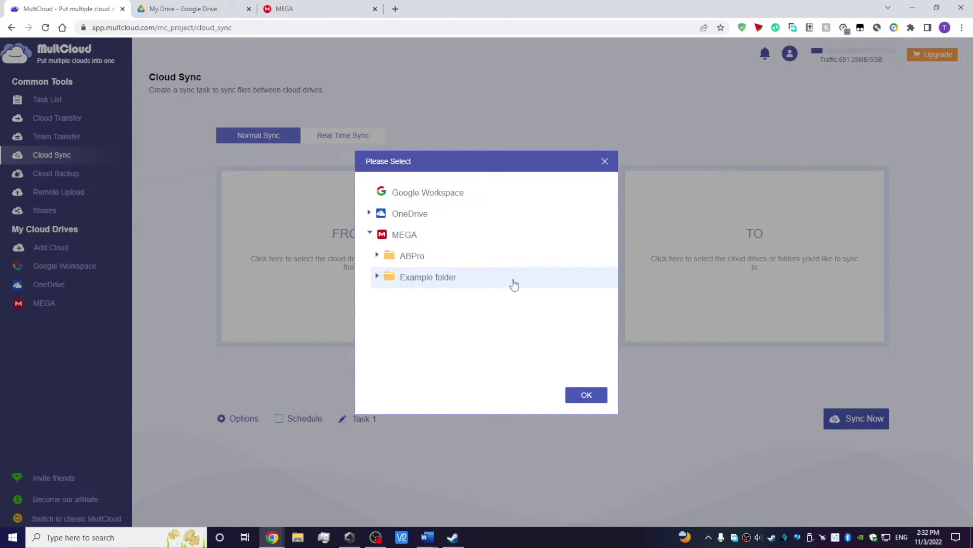
{"action": "left_click", "coordinate": [586, 394]}
Set Google Workspace as the sync destination and bring up the sync mode options
{"action": "left_click", "coordinate": [711, 271]}
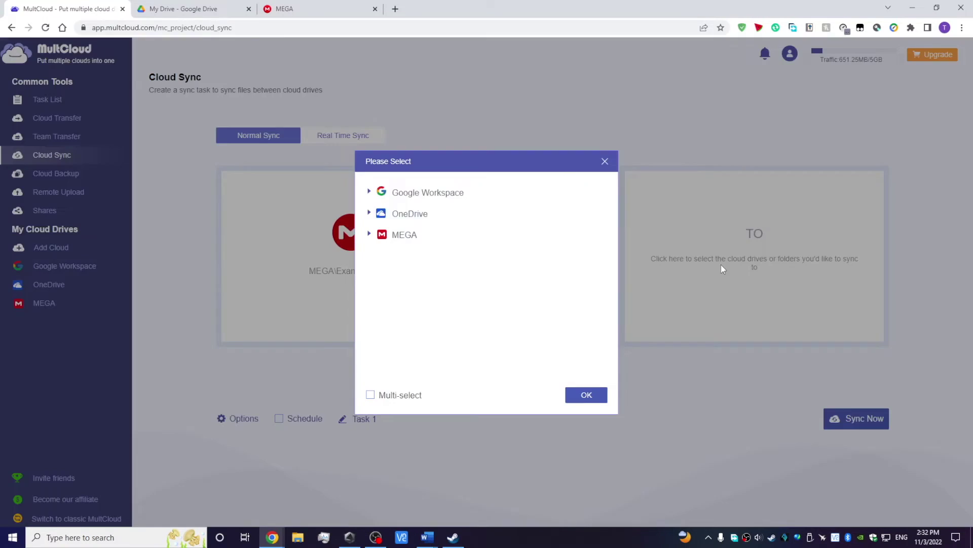
{"action": "double_click", "coordinate": [405, 192]}
{"action": "left_click", "coordinate": [242, 418]}
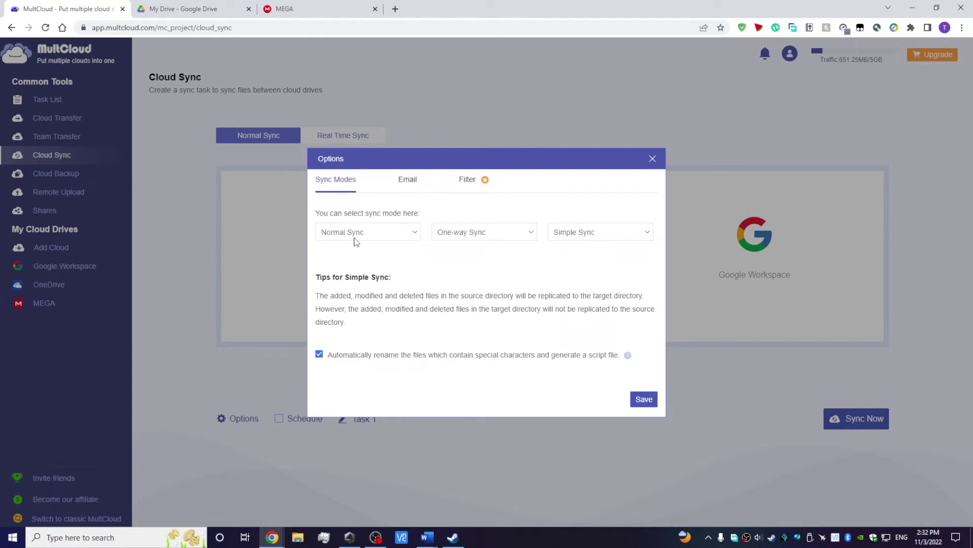
Keep Normal one-way sync, save the options, and launch the MEGA-to-Google Workspace sync
{"action": "left_click", "coordinate": [389, 232]}
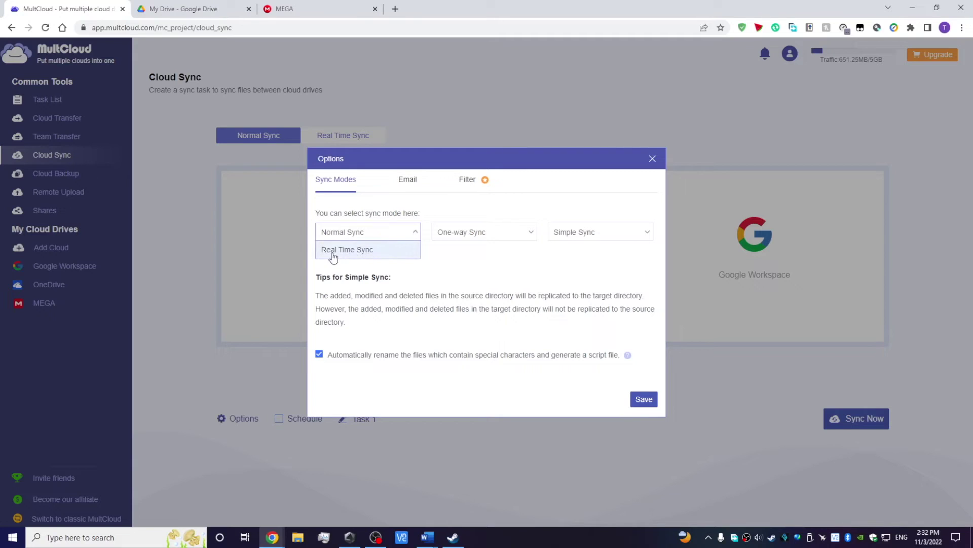
{"action": "left_click", "coordinate": [370, 265]}
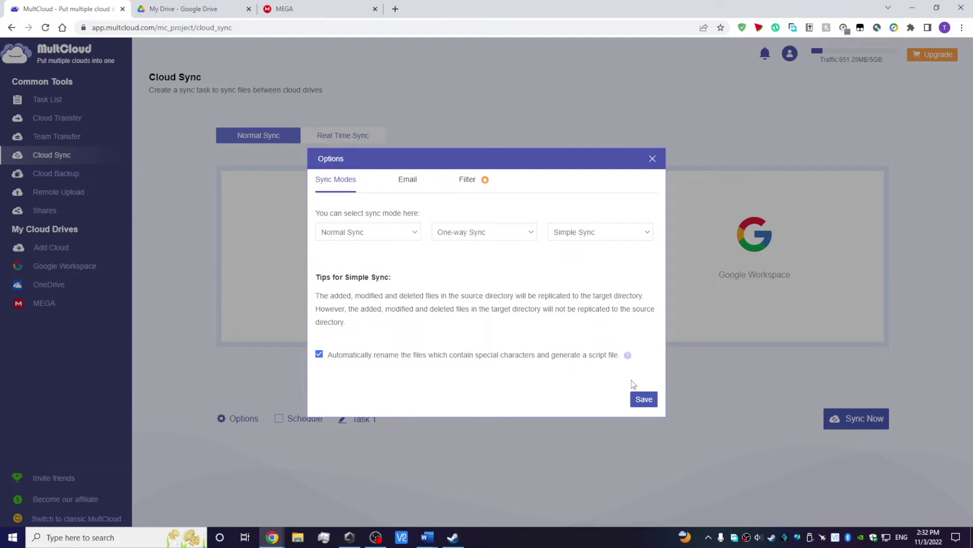
{"action": "left_click", "coordinate": [638, 399]}
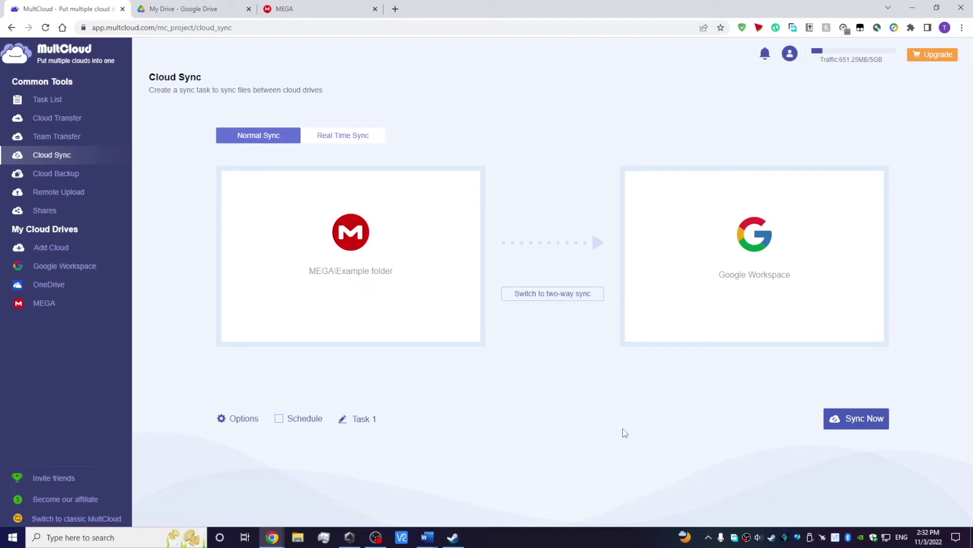
{"action": "left_click", "coordinate": [845, 425]}
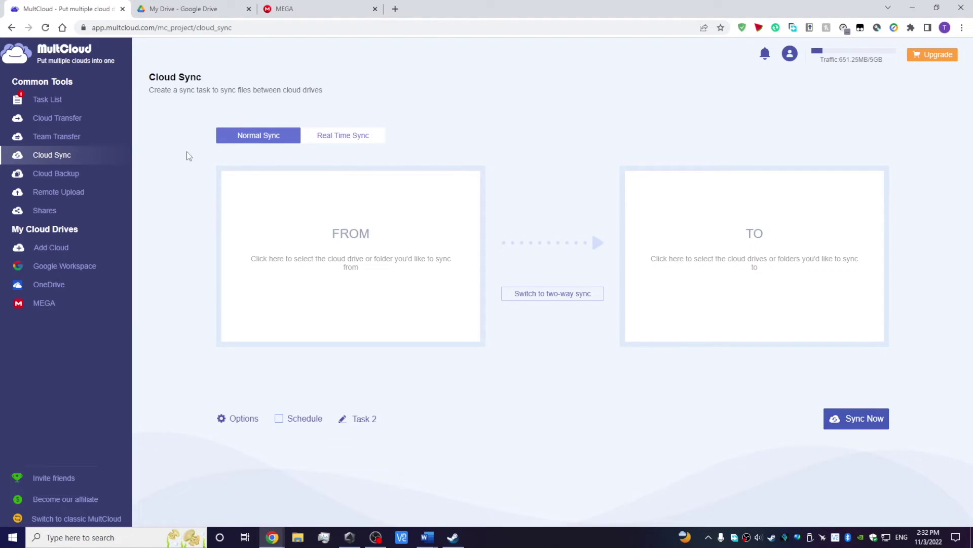
Follow Task 1 in the Task List, refresh Google Drive to see synced files, then view MEGA
{"action": "left_click", "coordinate": [81, 104]}
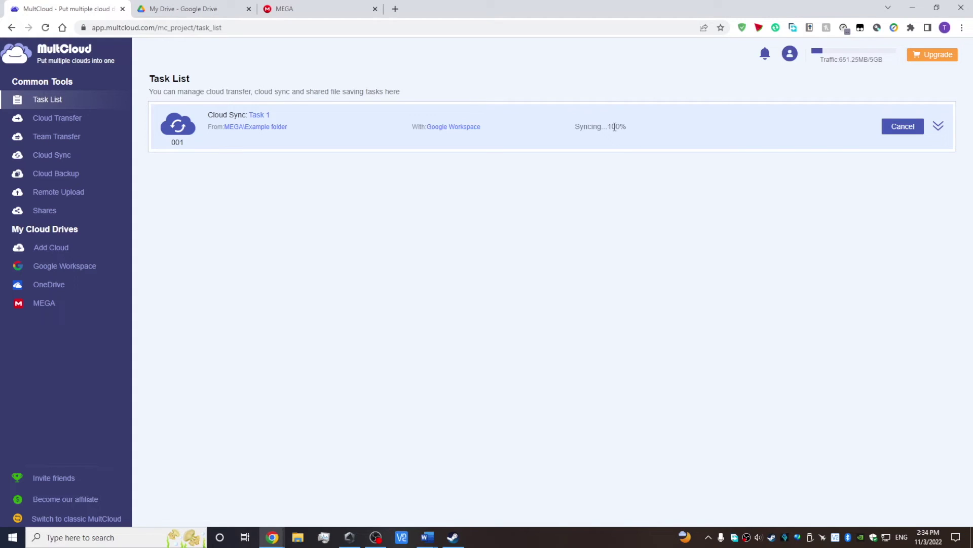
{"action": "left_click", "coordinate": [160, 5]}
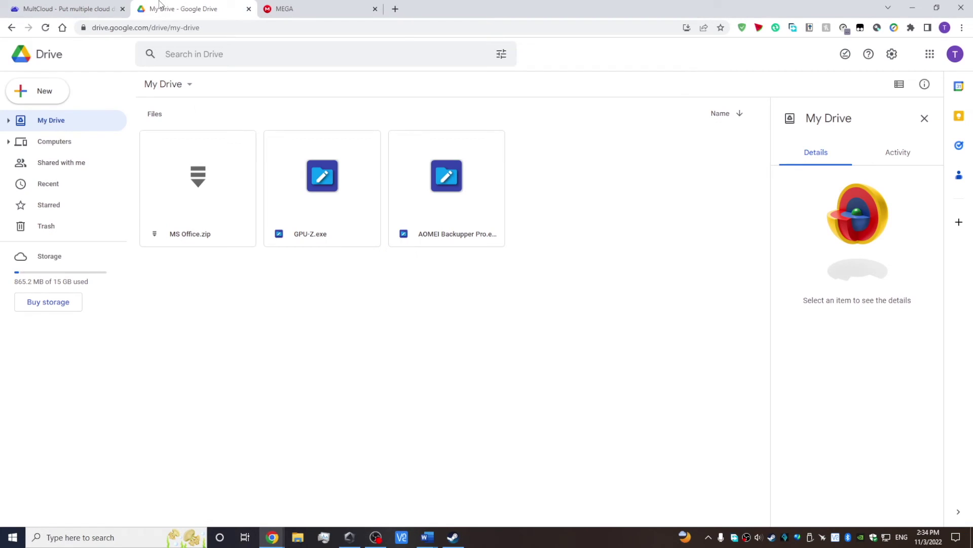
{"action": "key", "text": "F5"}
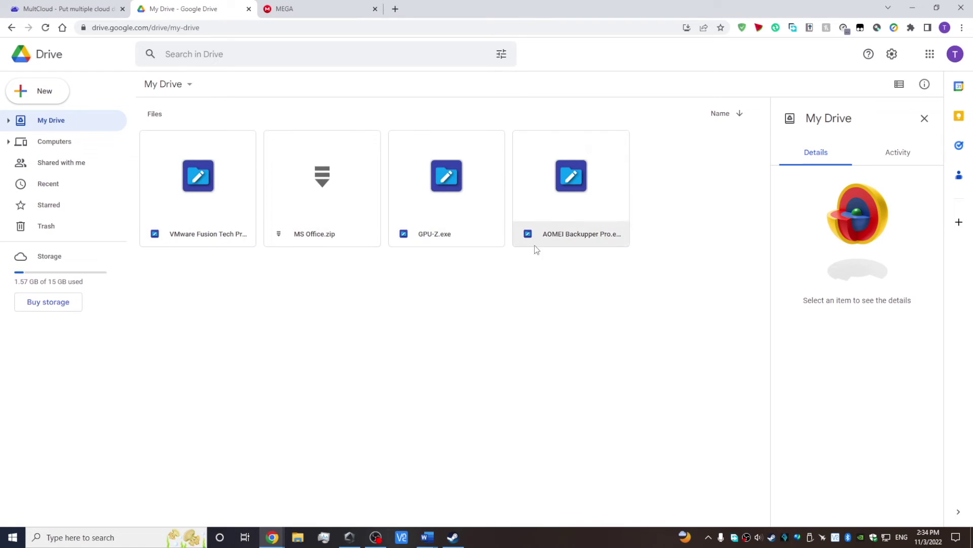
{"action": "left_click", "coordinate": [349, 7]}
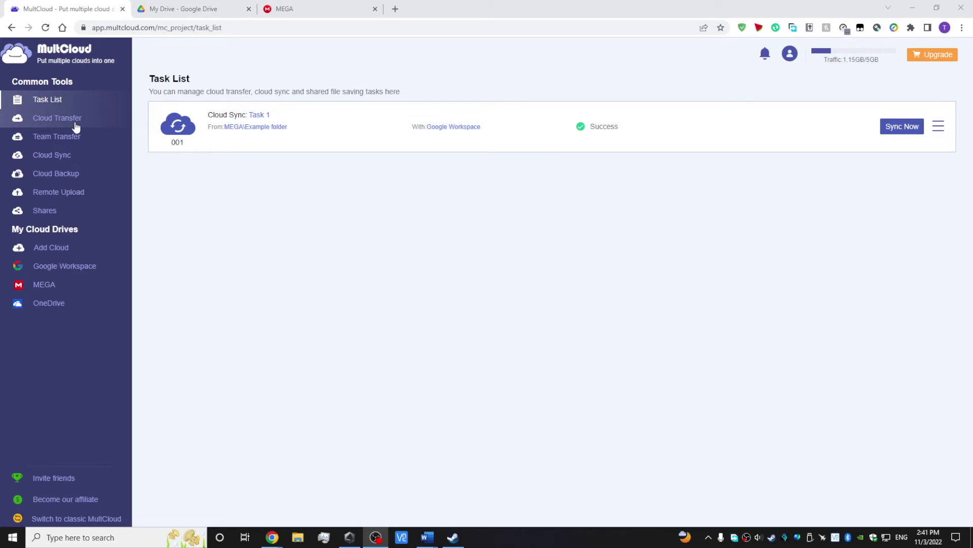
Start a Cloud Transfer with MS Office.zip from Google Workspace as the source
{"action": "left_click", "coordinate": [75, 123]}
{"action": "left_click", "coordinate": [347, 213]}
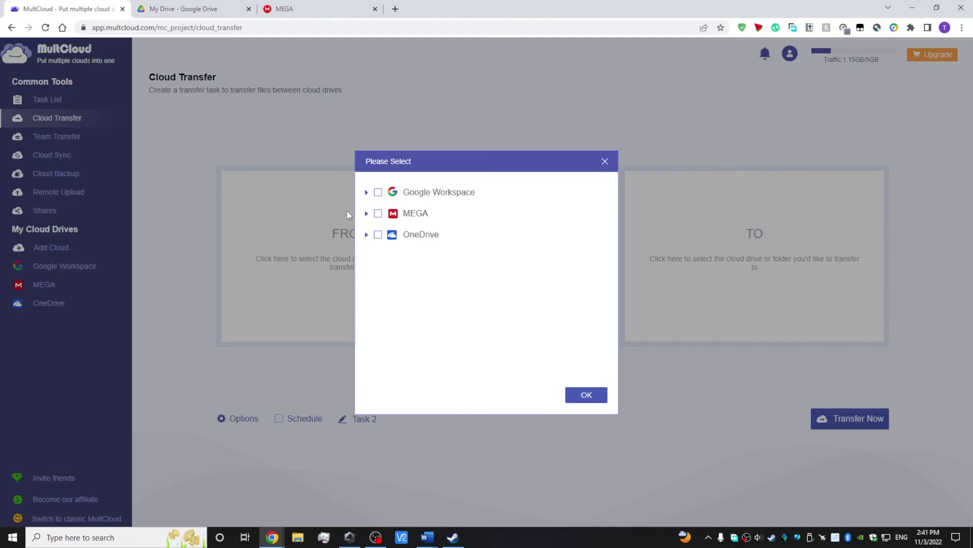
{"action": "left_click", "coordinate": [367, 193]}
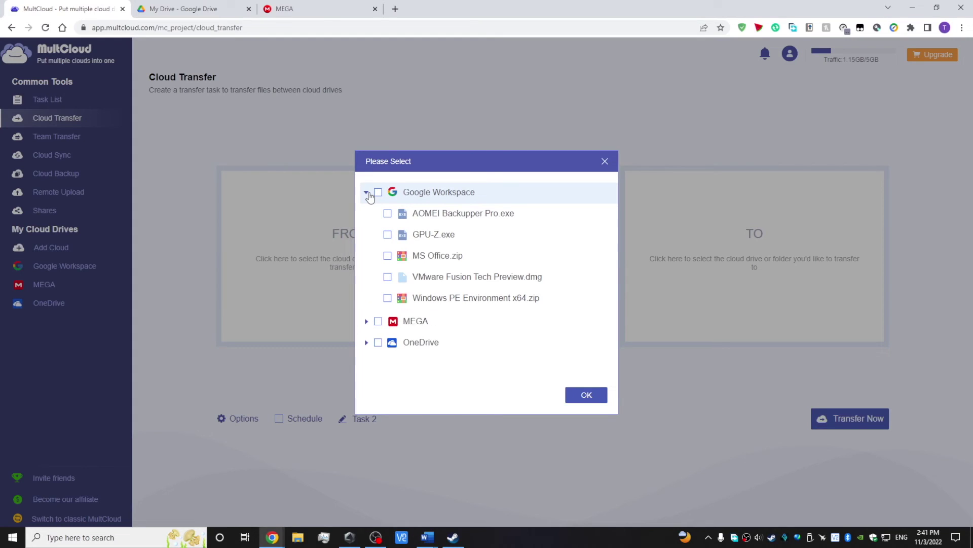
{"action": "left_click", "coordinate": [387, 257]}
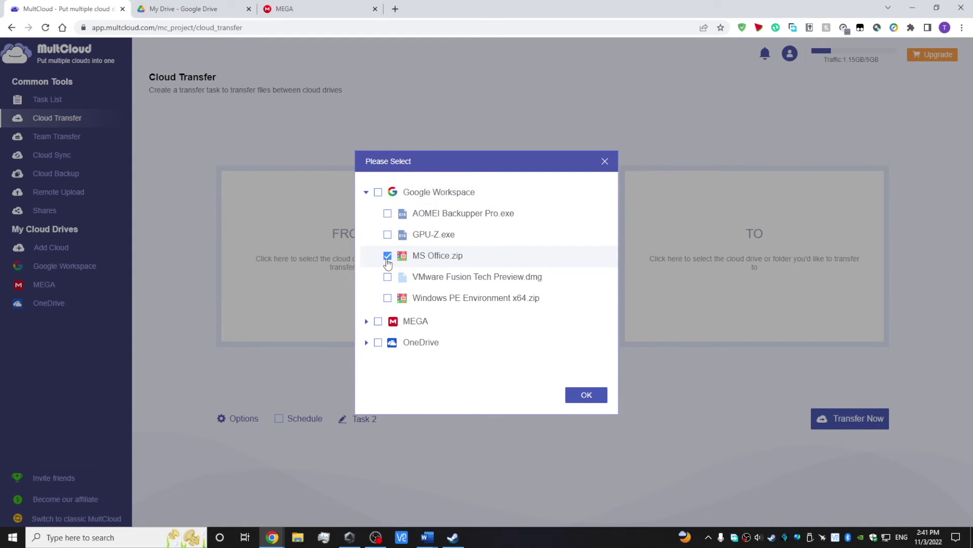
{"action": "left_click", "coordinate": [587, 394]}
Set the MEGA drive as the transfer destination
{"action": "left_click", "coordinate": [702, 295]}
{"action": "right_click", "coordinate": [704, 293]}
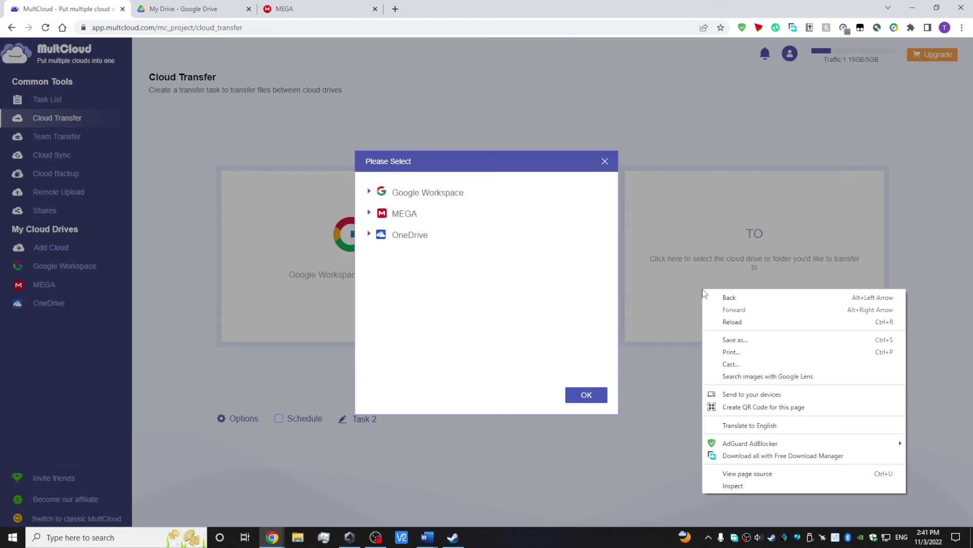
{"action": "left_click", "coordinate": [742, 239]}
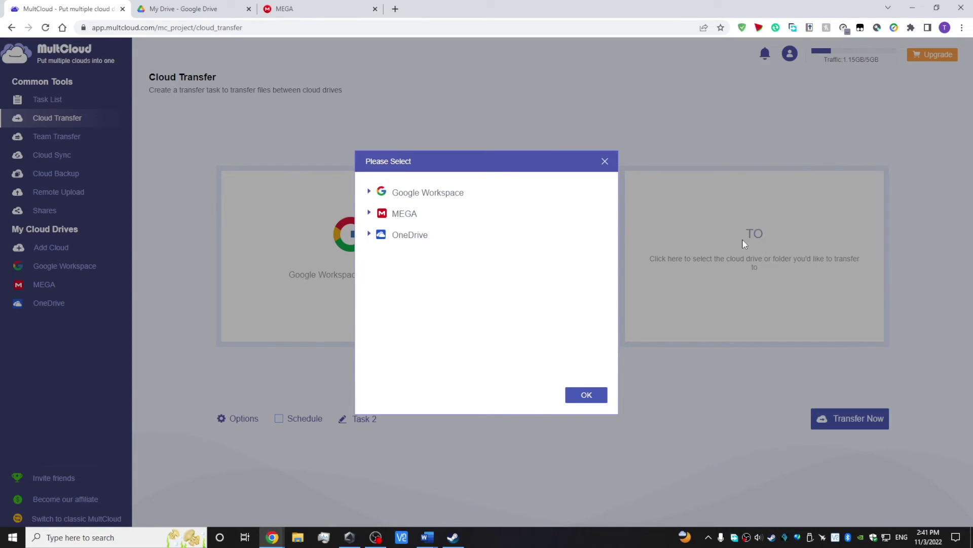
{"action": "left_click", "coordinate": [370, 215]}
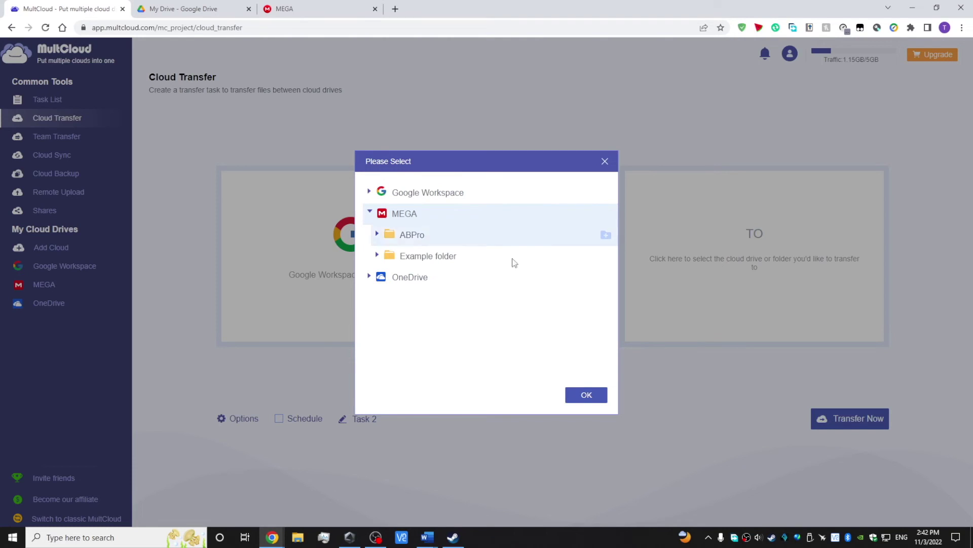
{"action": "left_click", "coordinate": [571, 397]}
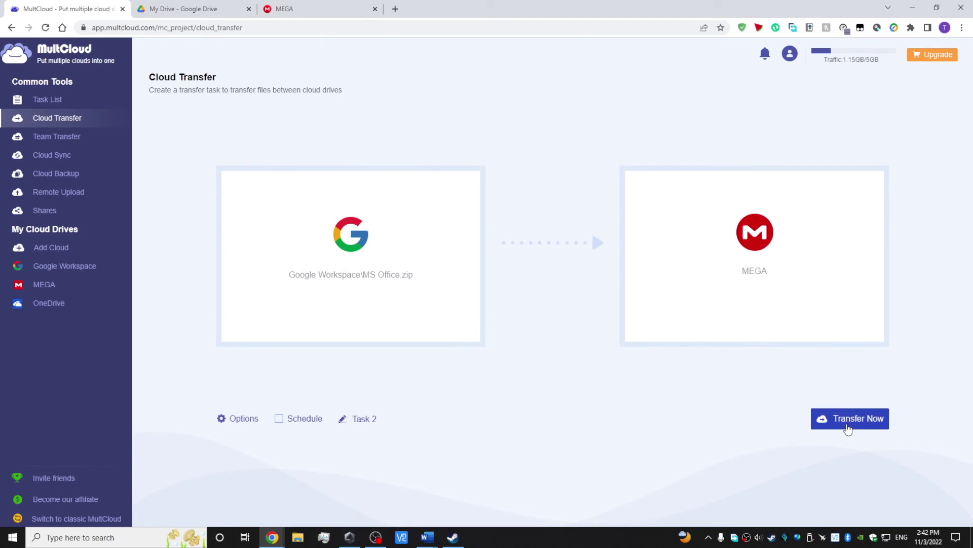
Enable 'Delete all source files after transfer is complete', start the transfer, and view the Task List
{"action": "left_click", "coordinate": [233, 418]}
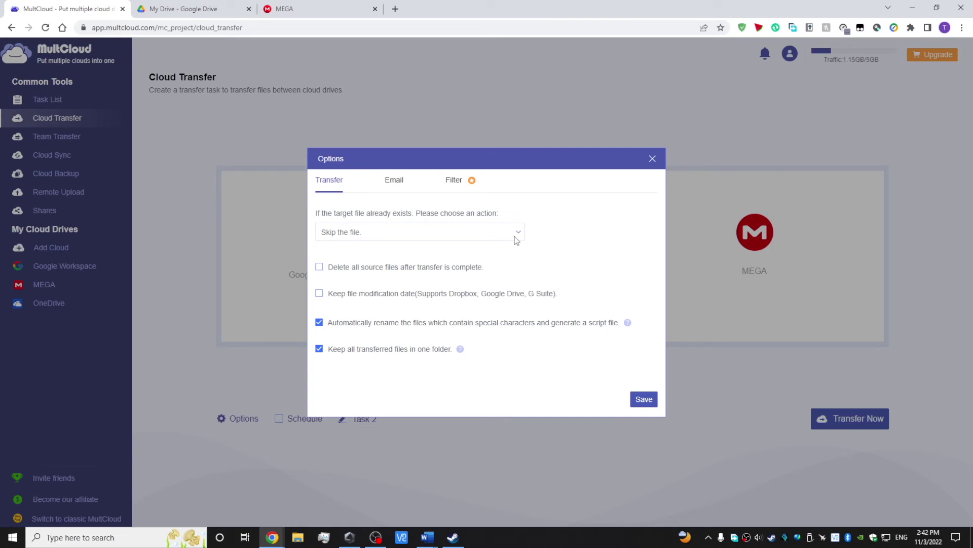
{"action": "left_click", "coordinate": [357, 268]}
{"action": "left_click", "coordinate": [644, 399]}
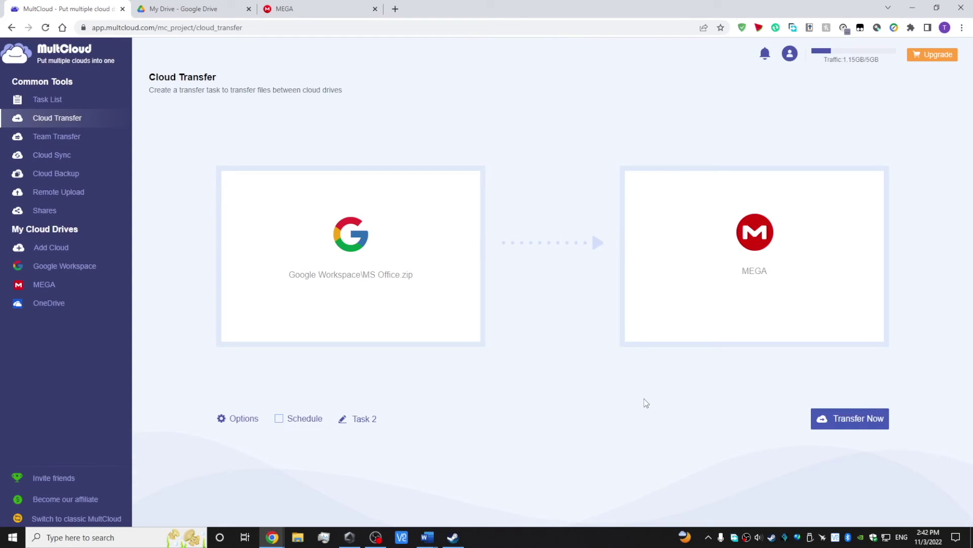
{"action": "left_click", "coordinate": [820, 419]}
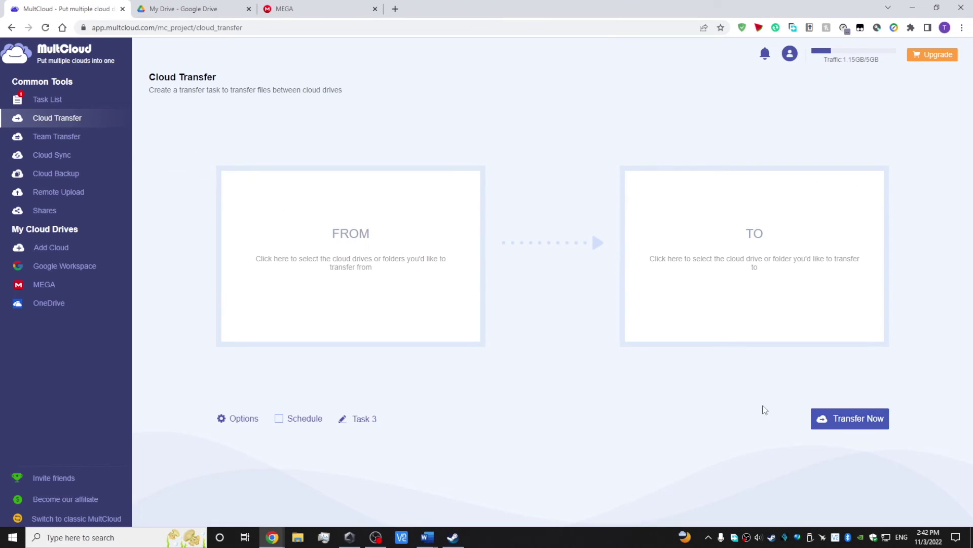
{"action": "left_click", "coordinate": [72, 103]}
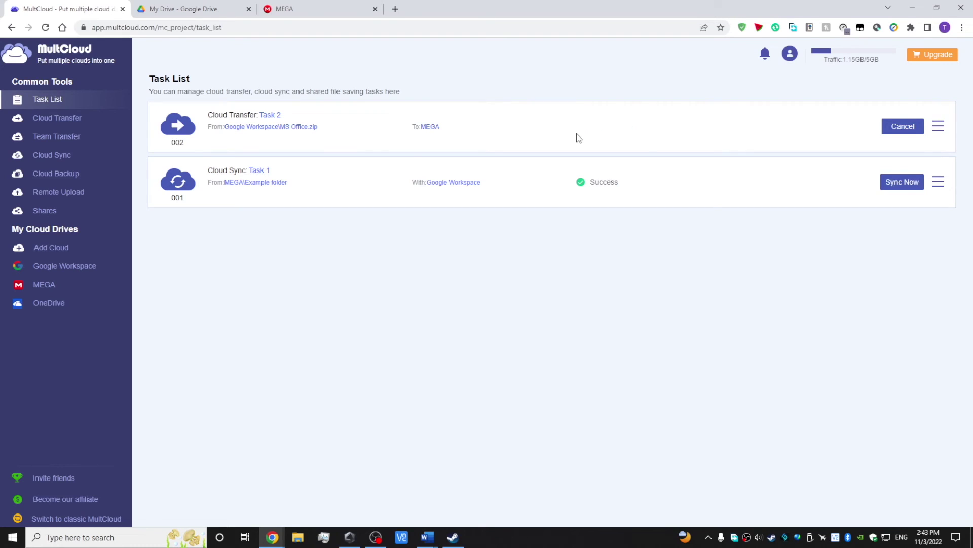
Reload MEGA and go to the Cloud drive root to find MS Office.zip
{"action": "left_click", "coordinate": [320, 9]}
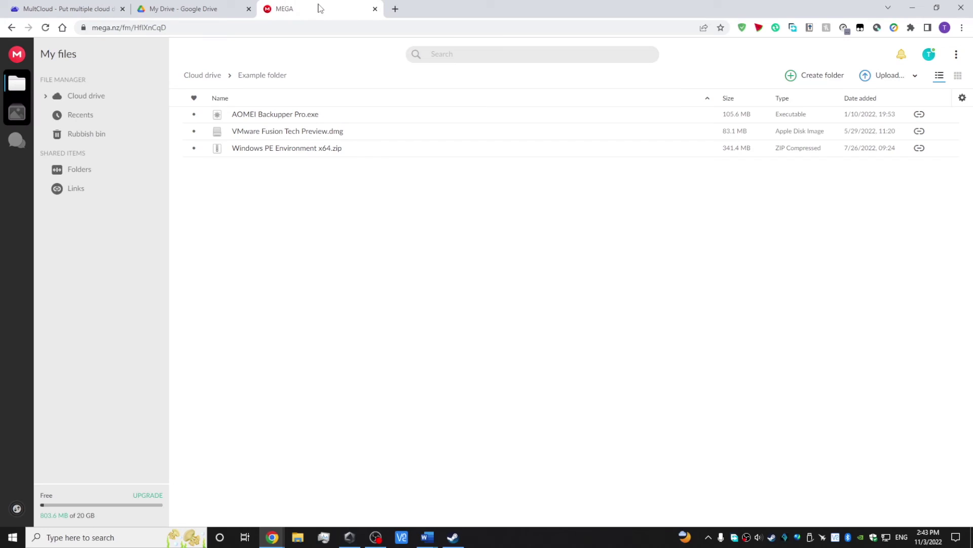
{"action": "key", "text": "F5"}
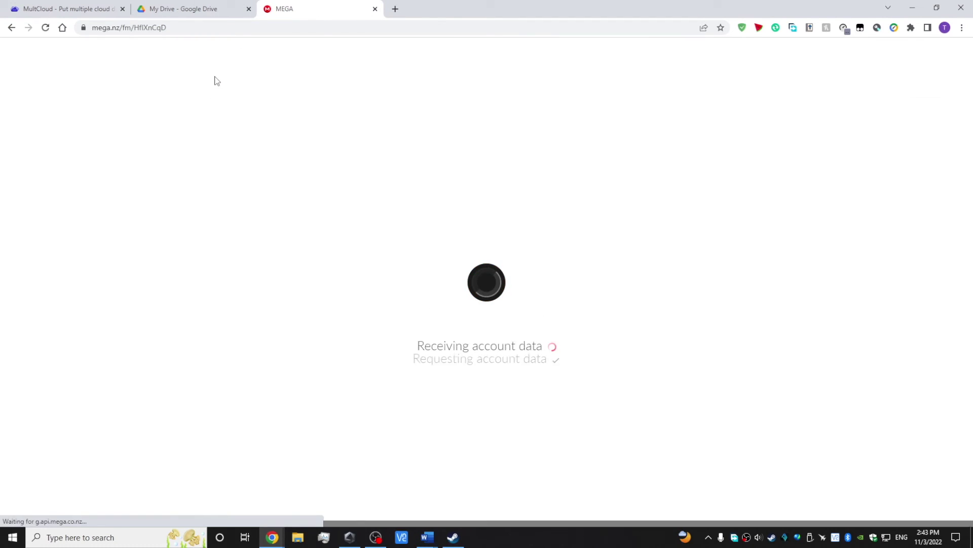
{"action": "left_click", "coordinate": [216, 79]}
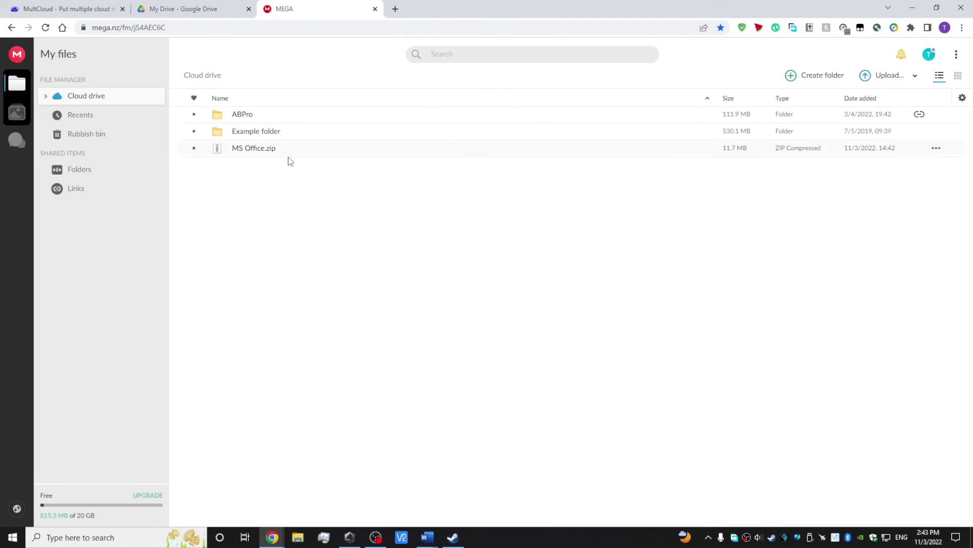
Reload Google Drive to confirm the file is gone, then return to MultCloud
{"action": "left_click", "coordinate": [184, 8]}
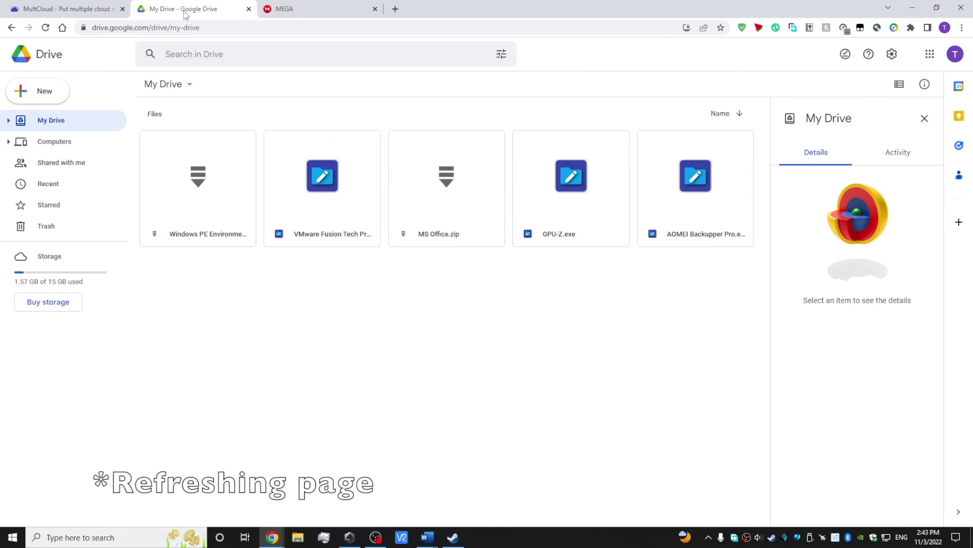
{"action": "key", "text": "F5"}
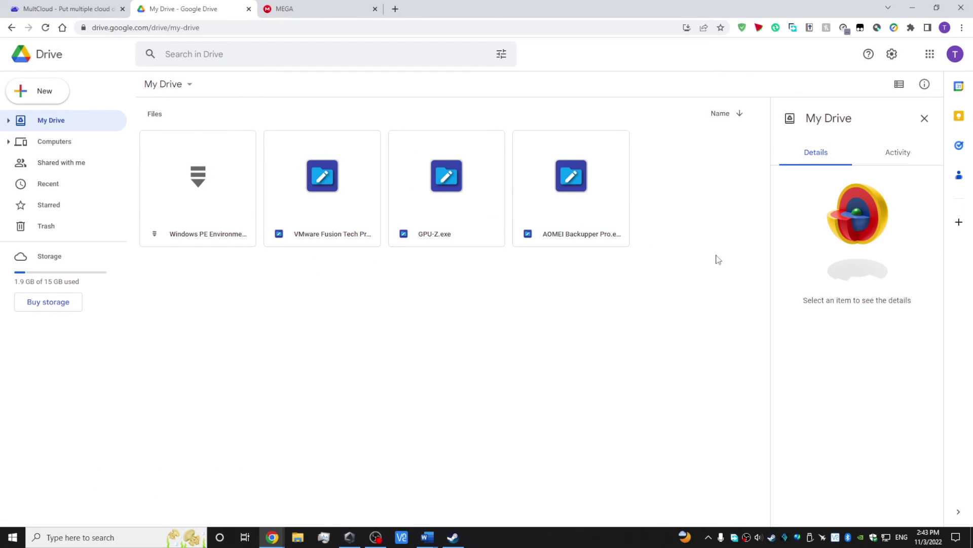
{"action": "left_click", "coordinate": [37, 12]}
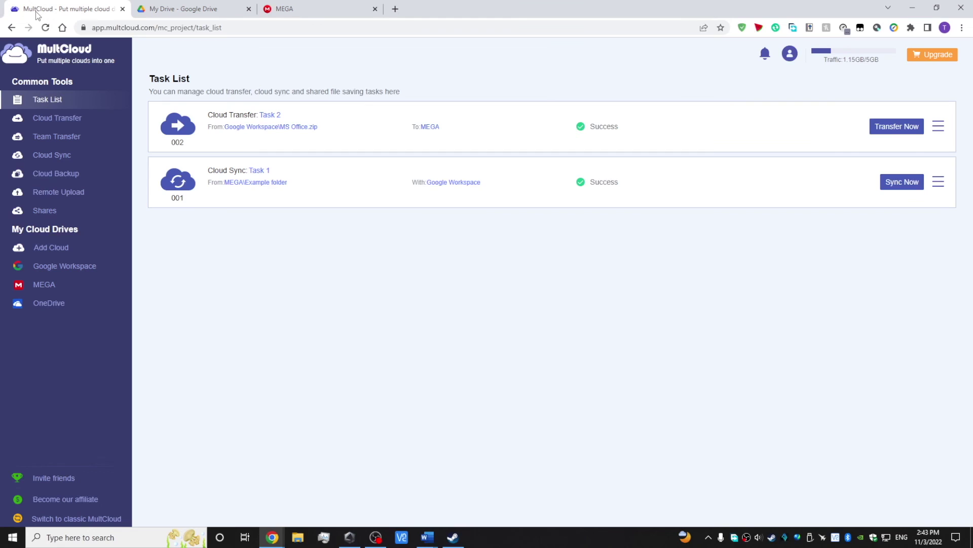